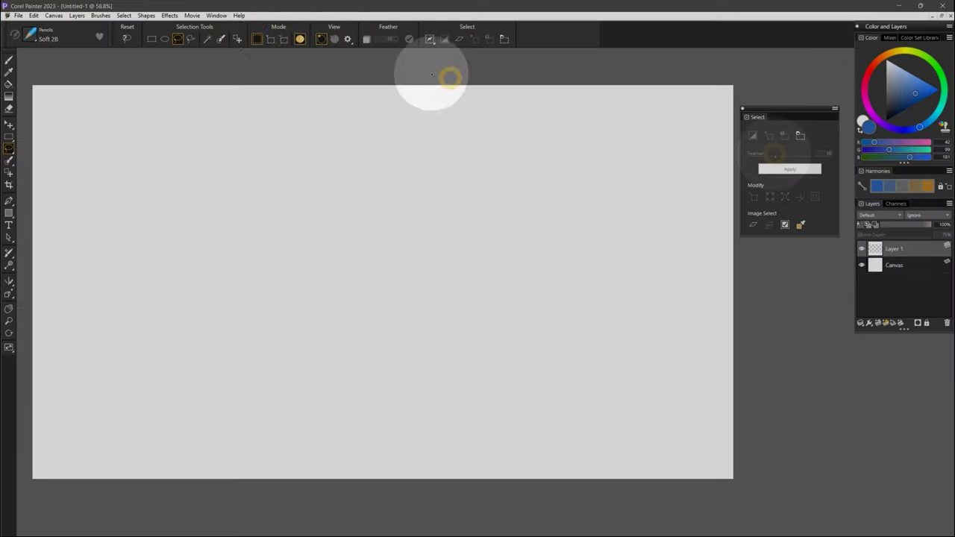
# Apply the maximum feather amount to the selection.
pyautogui.click(216, 15)
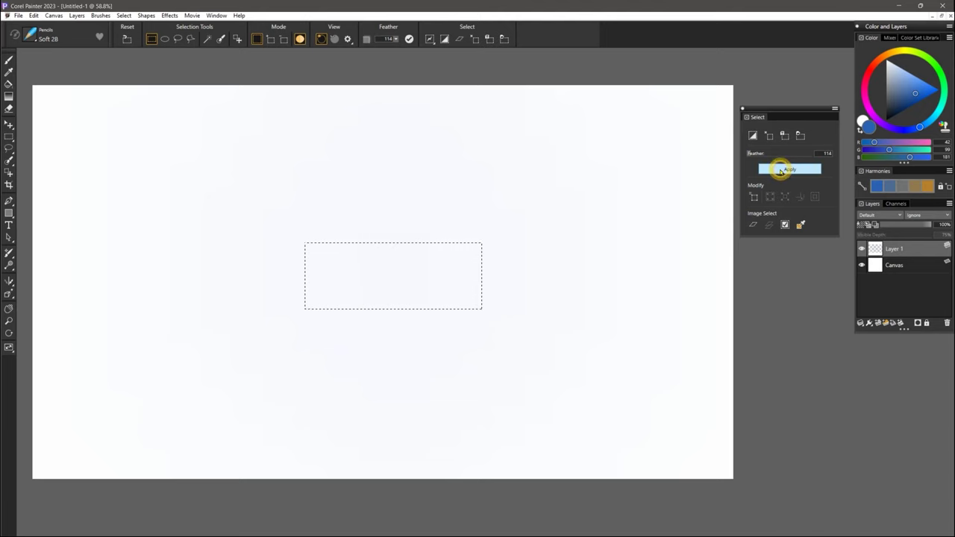
pyautogui.click(781, 172)
pyautogui.moveTo(780, 153); pyautogui.dragTo(818, 157)
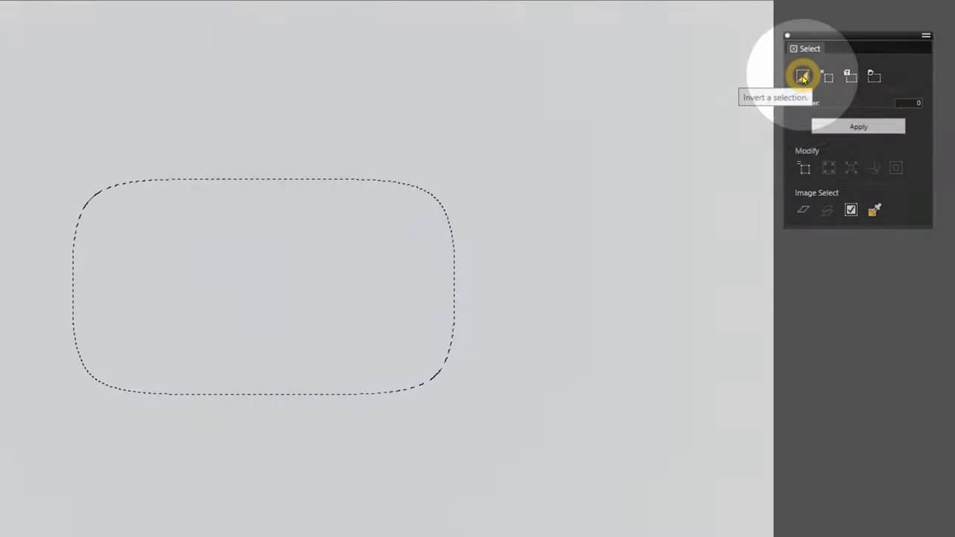
# Invert the selection and undo it, then clear the selection and bring it back.
pyautogui.click(753, 135)
pyautogui.hotkey('ctrl', 'z')
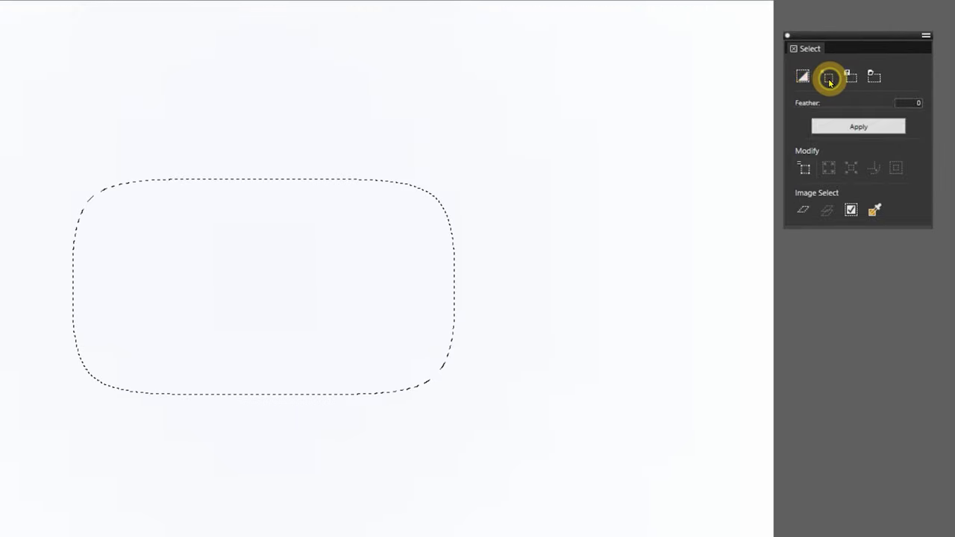
pyautogui.click(828, 78)
pyautogui.hotkey('ctrl', 'z')
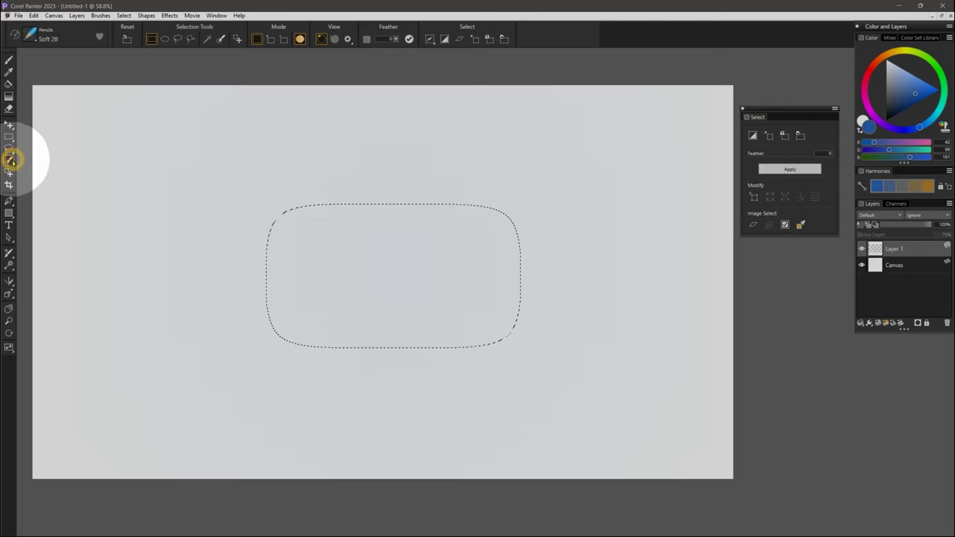
# Stroke the freehand Selection Pen zig-zag with blue paint, confirming the path conversion.
pyautogui.click(753, 199)
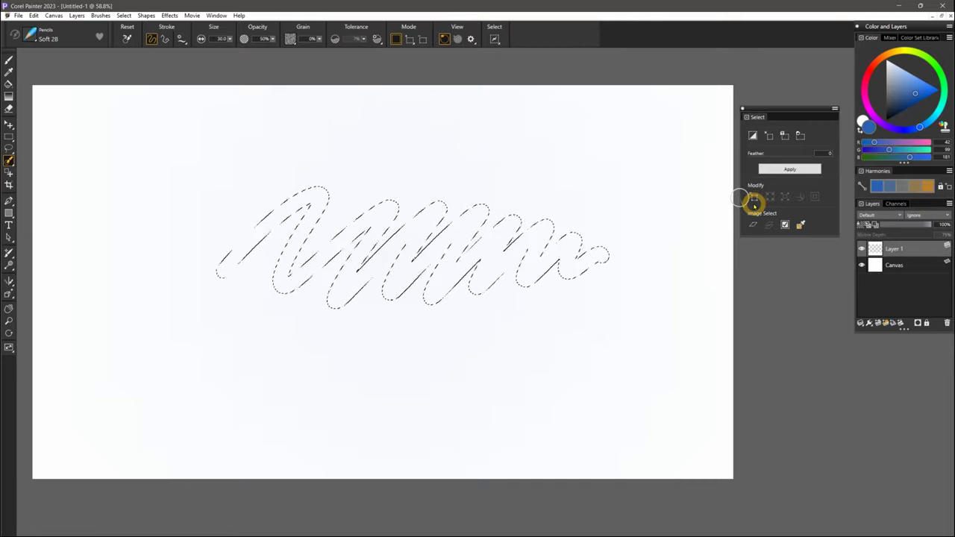
pyautogui.click(753, 199)
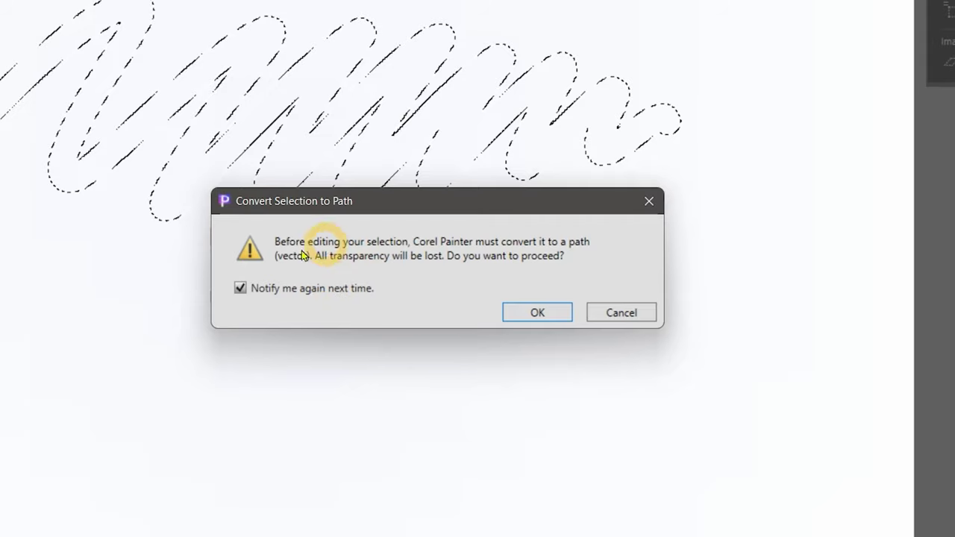
pyautogui.click(537, 313)
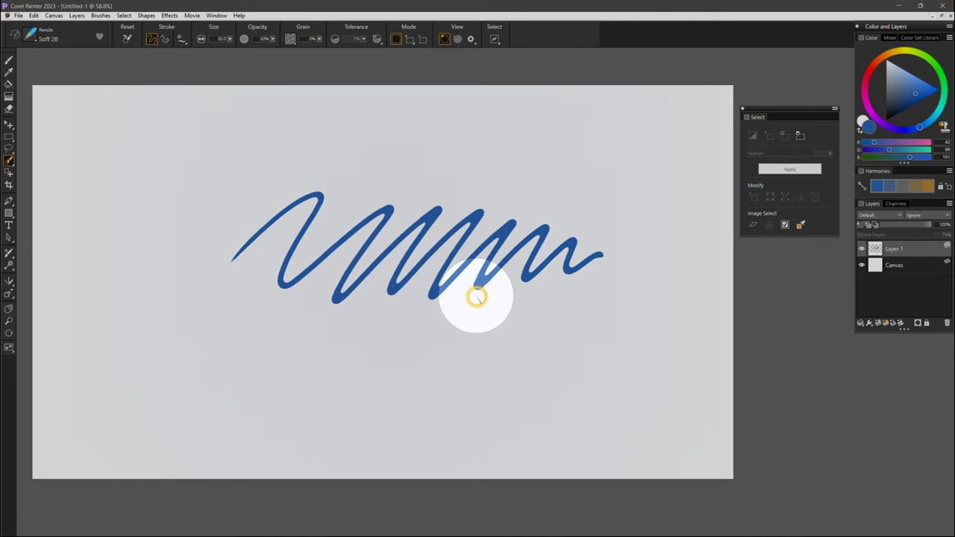
# Turn the blue shape into a selection and expand it by 10 pixels.
pyautogui.click(761, 198)
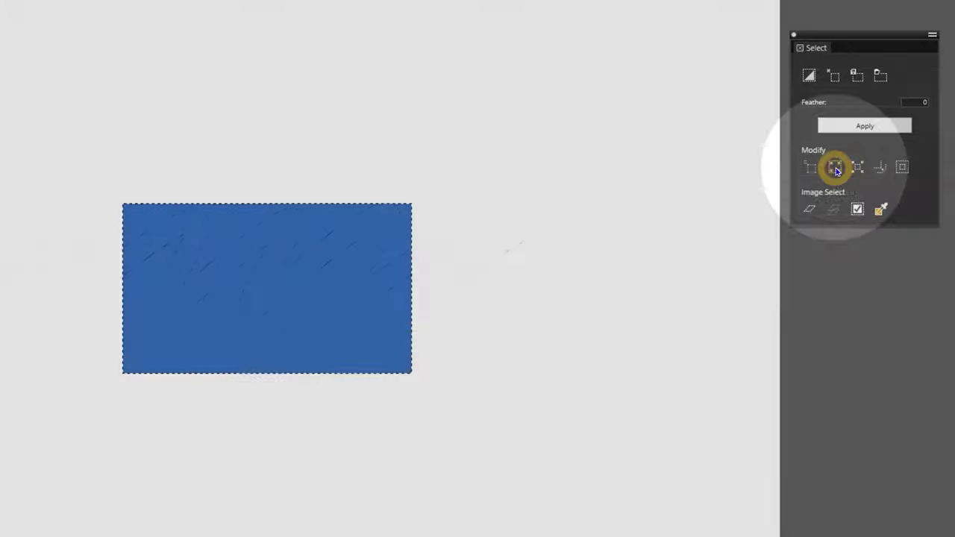
pyautogui.click(834, 167)
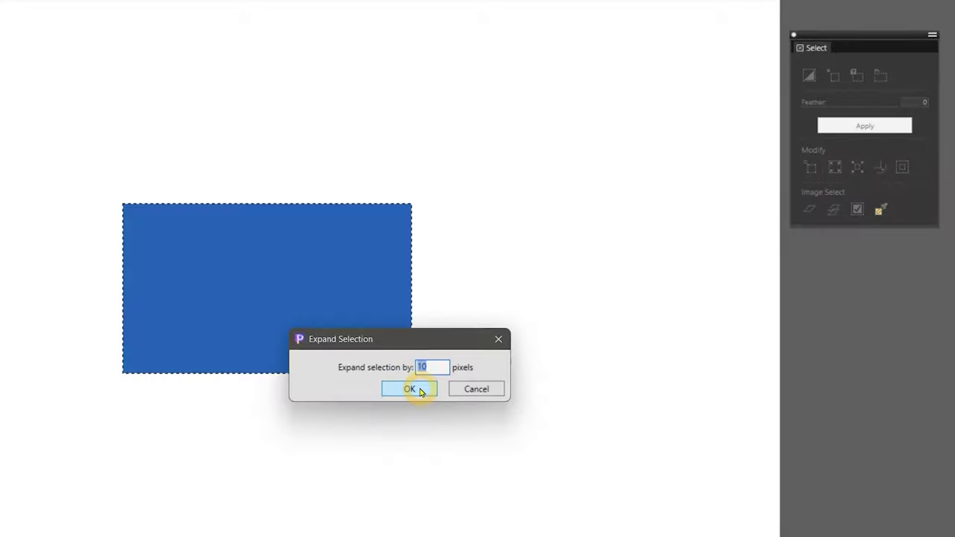
pyautogui.click(418, 390)
# Convert the selection into a 10-pixel border and fill it with blue.
pyautogui.click(902, 167)
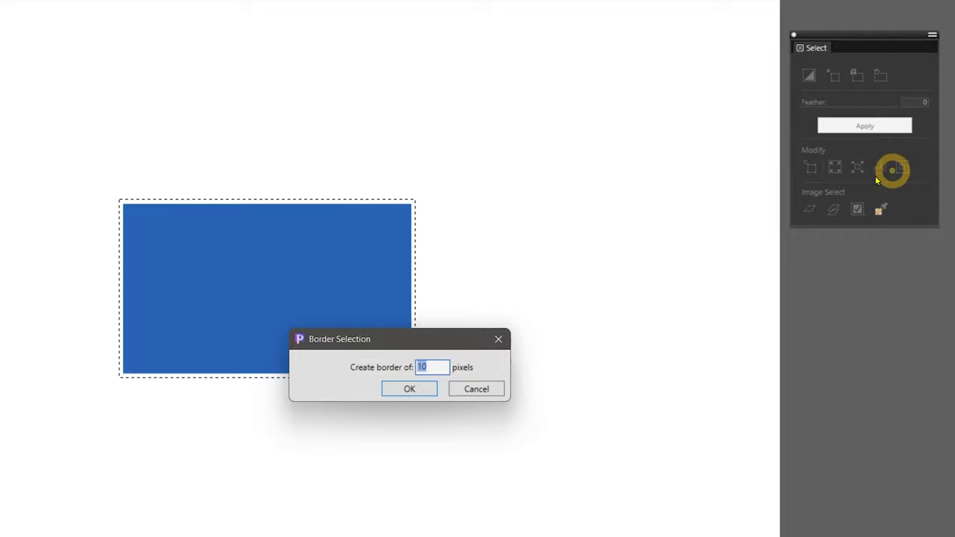
pyautogui.click(418, 388)
pyautogui.hotkey('shift', 'F5')
pyautogui.press('Return')
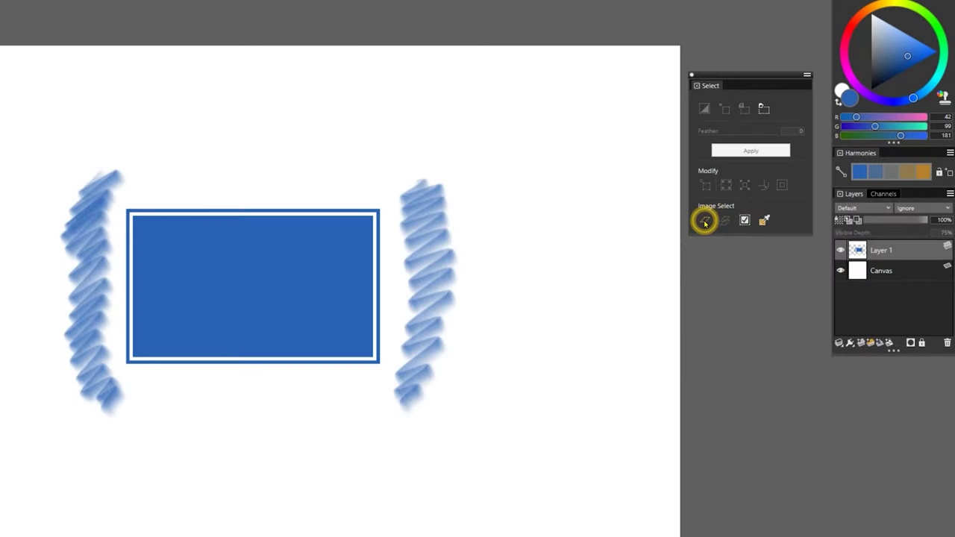
# Select the dark circle by image luminance within the layer group, then nudge it right and down.
pyautogui.click(575, 320)
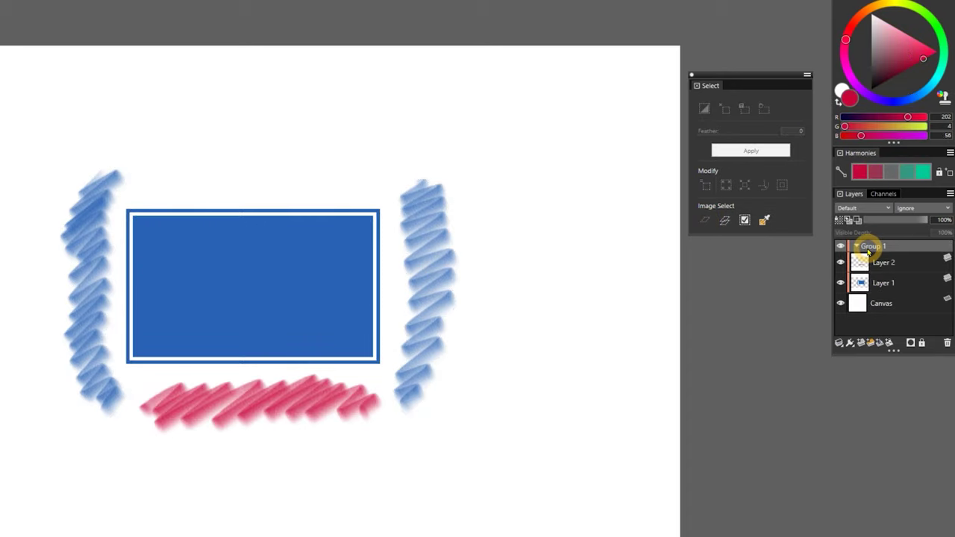
pyautogui.click(724, 220)
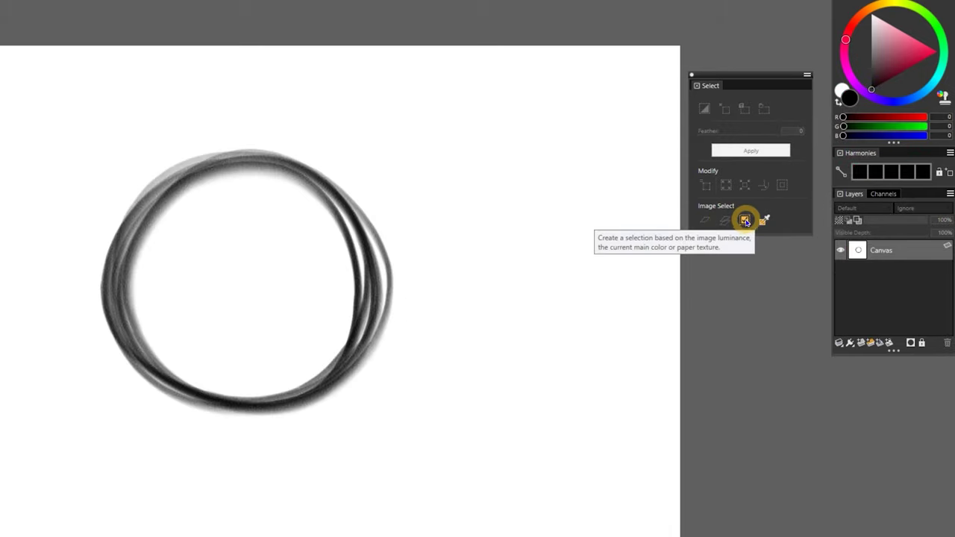
pyautogui.click(745, 222)
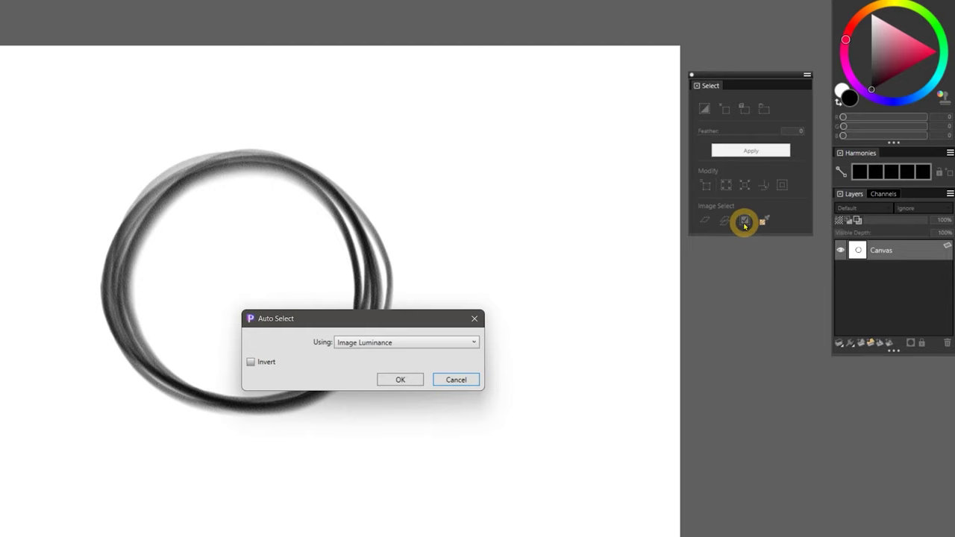
pyautogui.click(401, 379)
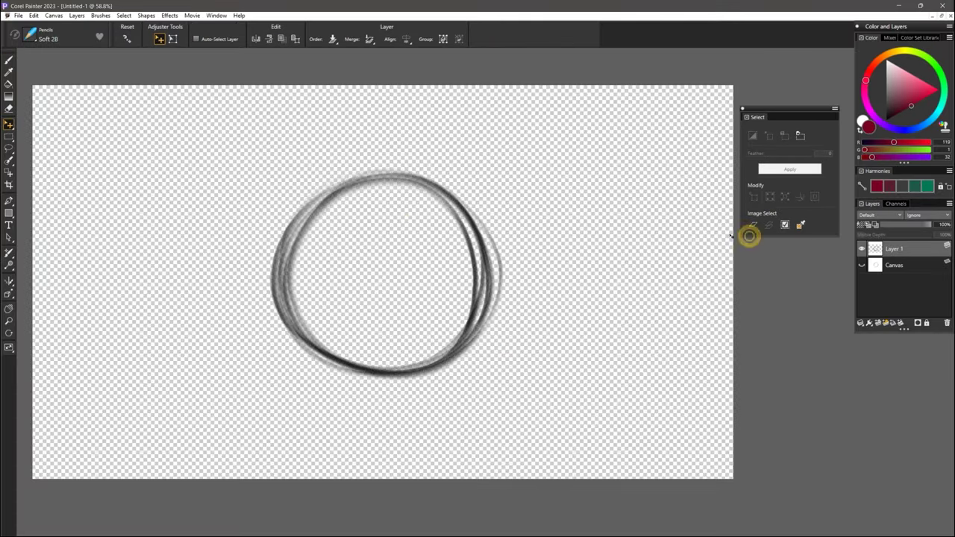
pyautogui.moveTo(382, 285)
pyautogui.mouseDown()
pyautogui.moveTo(323, 284)
pyautogui.moveTo(471, 298)
pyautogui.moveTo(393, 296)
pyautogui.mouseUp()
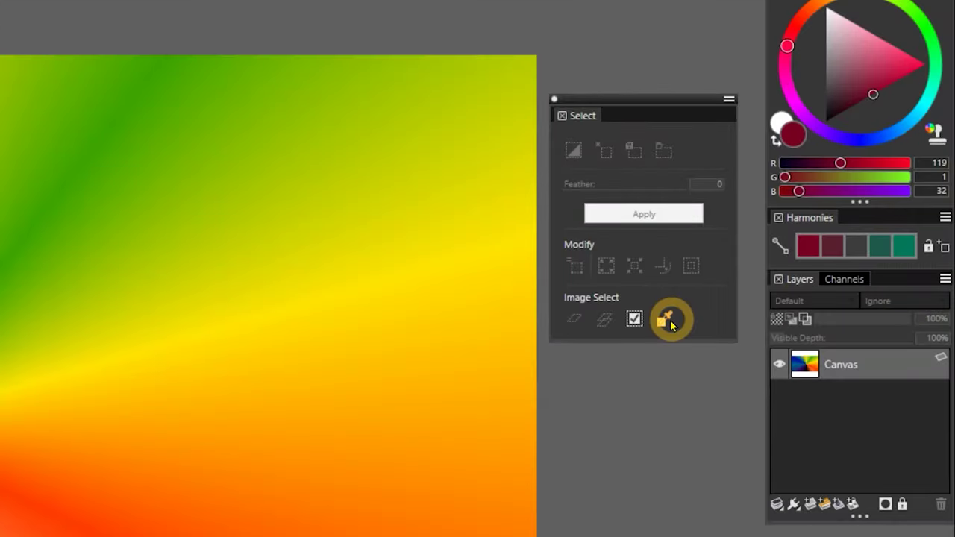
# Select the yellow wedges by colour with an 8% hue range.
pyautogui.click(671, 322)
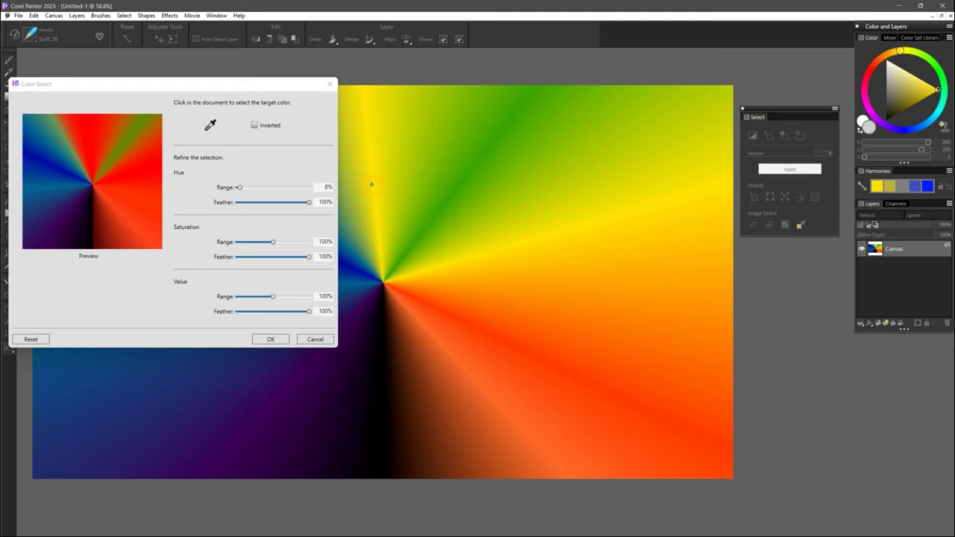
pyautogui.moveTo(319, 188); pyautogui.dragTo(238, 188)
pyautogui.click(268, 337)
# Fill the selection with the yellow-and-black striped pattern, then paint a zig-zag selection across the canvas.
pyautogui.hotkey('ctrl', 'f')
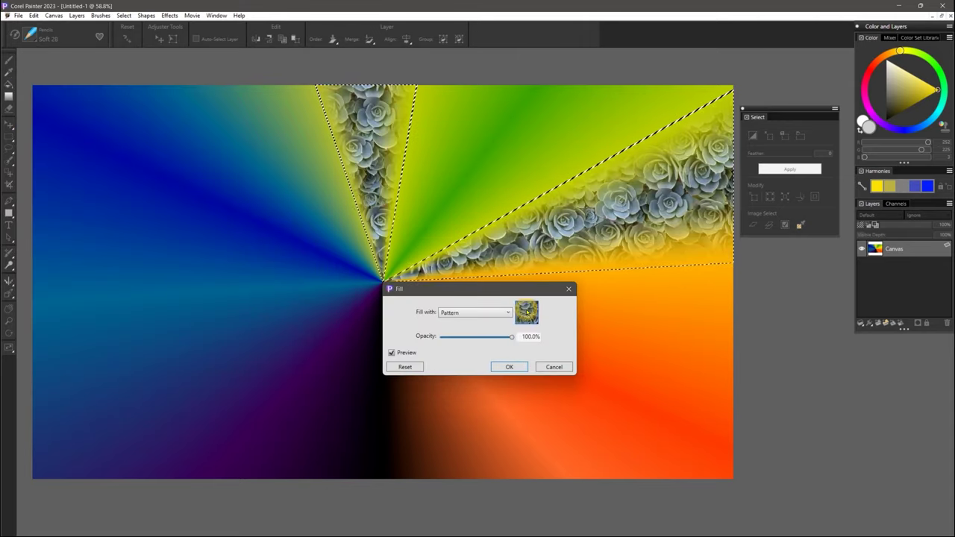
pyautogui.click(508, 366)
pyautogui.click(9, 160)
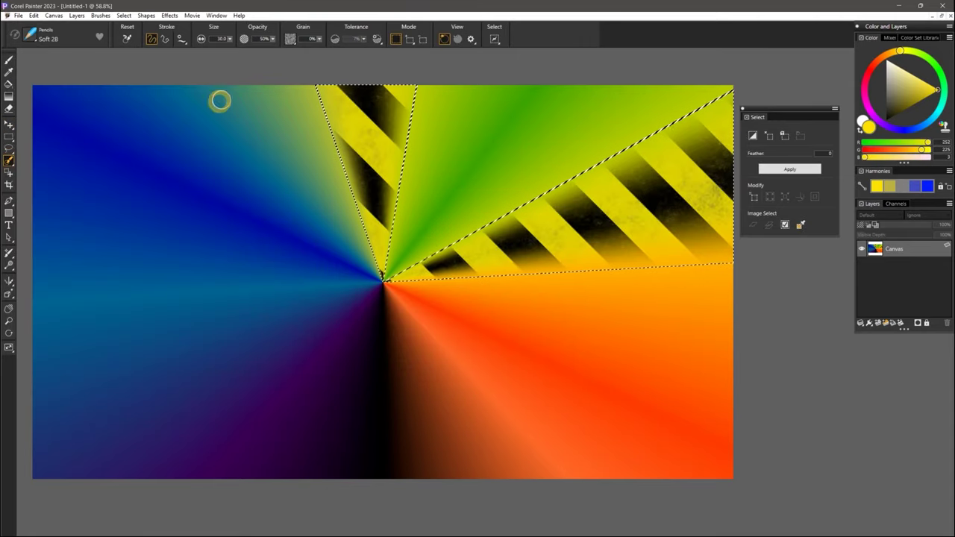
pyautogui.click(362, 39)
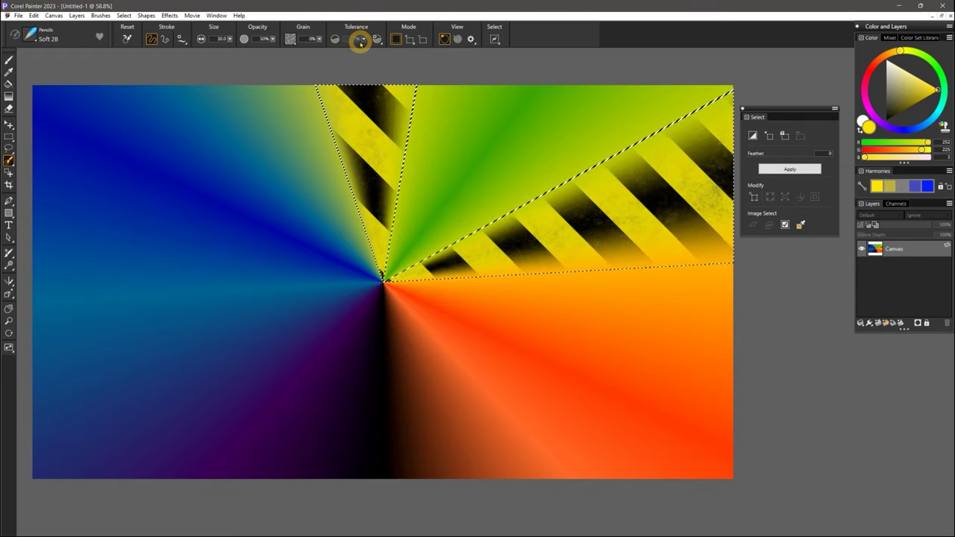
pyautogui.moveTo(185, 294)
pyautogui.mouseDown()
pyautogui.moveTo(214, 256)
pyautogui.moveTo(338, 267)
pyautogui.moveTo(512, 221)
pyautogui.moveTo(614, 274)
pyautogui.mouseUp()
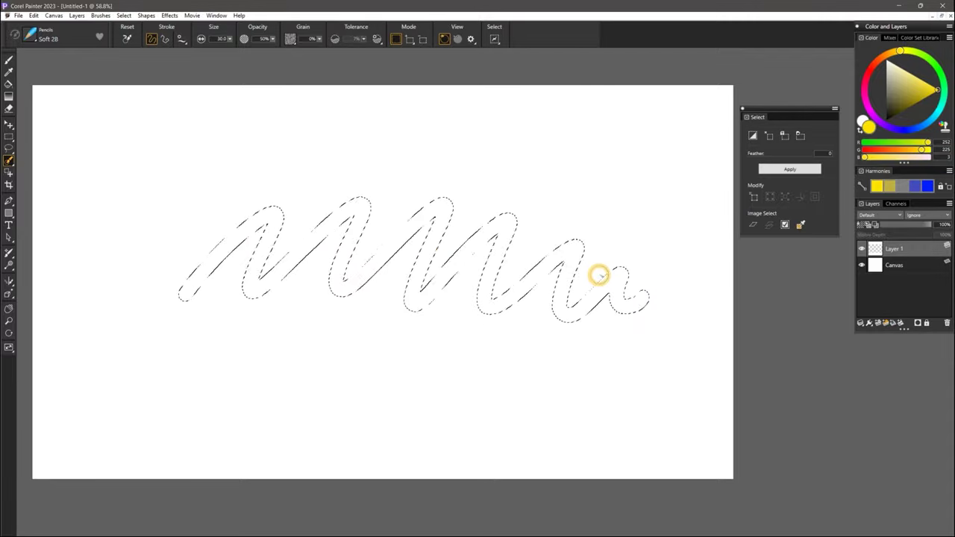
# Preview the blob selection with the grey overlay, then show it as a coloured mask and open its view options.
pyautogui.click(529, 46)
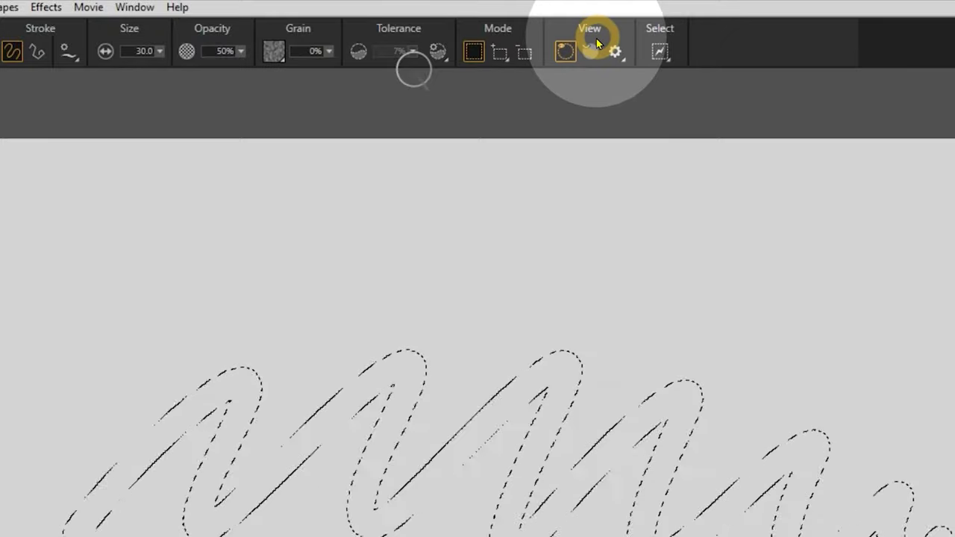
pyautogui.click(597, 44)
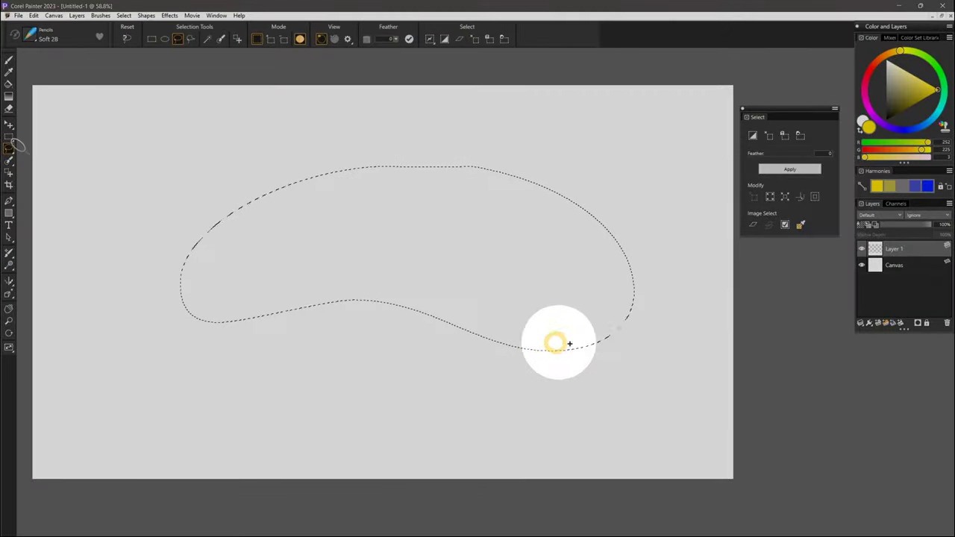
pyautogui.click(334, 39)
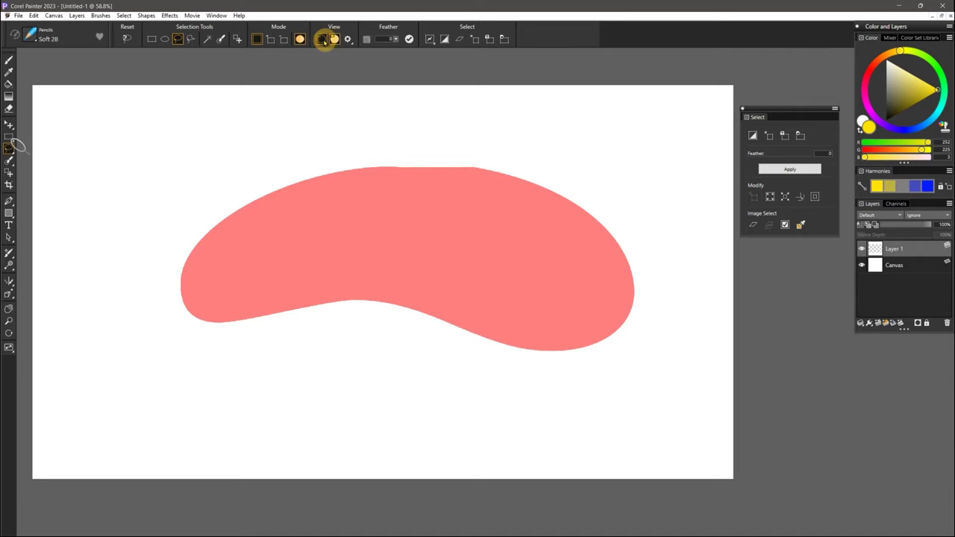
pyautogui.click(347, 39)
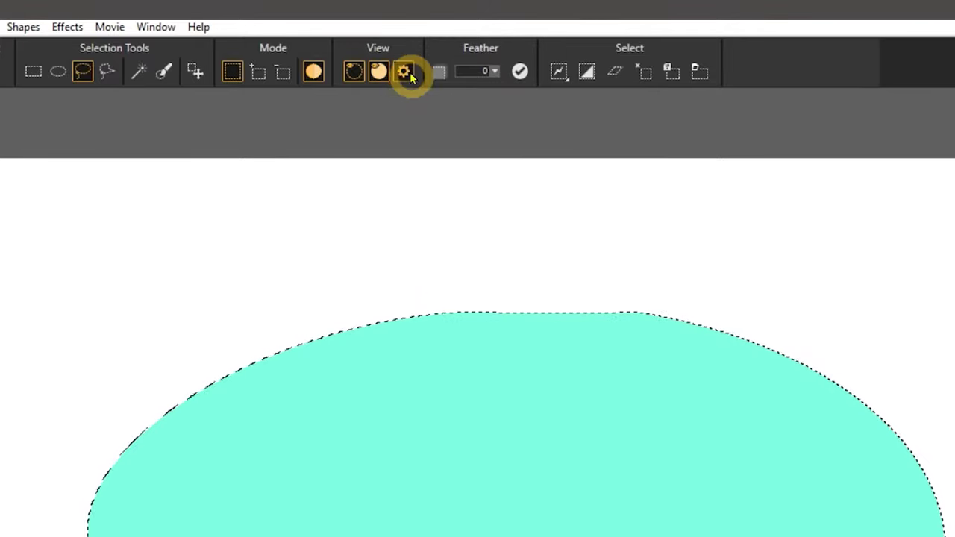
# Lower the overlay opacity, choose the overlaid area, and set the marquee threshold to 57%.
pyautogui.click(404, 71)
pyautogui.moveTo(498, 249); pyautogui.dragTo(446, 252)
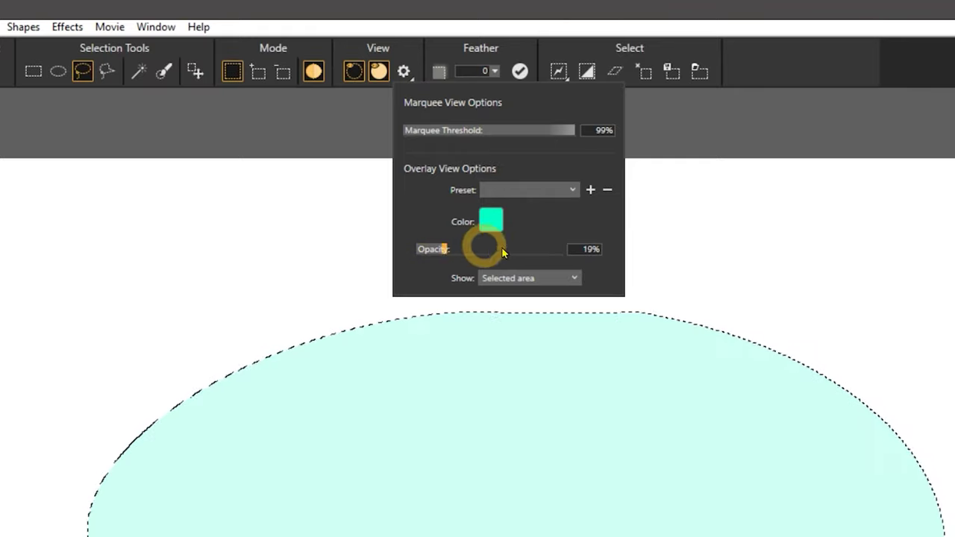
pyautogui.click(531, 280)
pyautogui.click(525, 309)
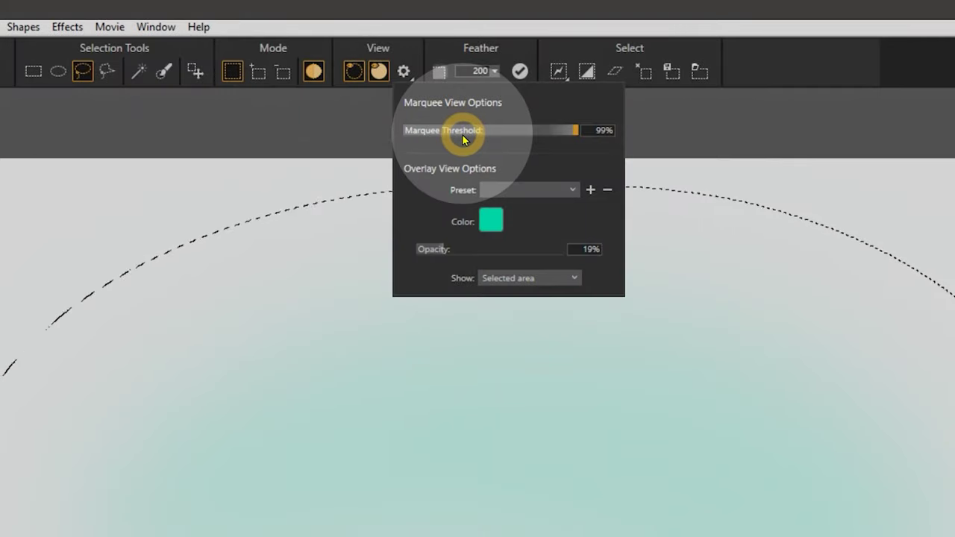
pyautogui.moveTo(463, 139); pyautogui.dragTo(433, 134)
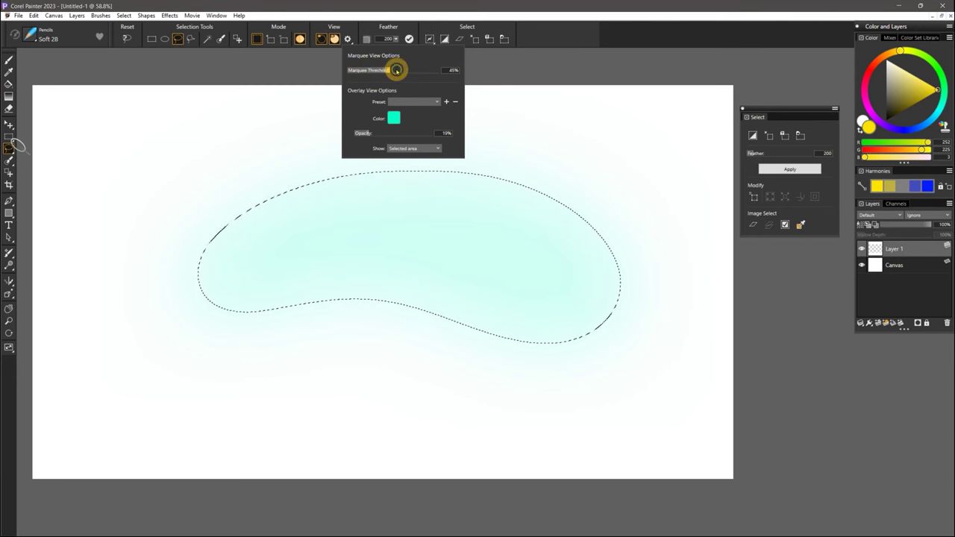
pyautogui.moveTo(403, 72)
pyautogui.mouseDown()
pyautogui.moveTo(453, 68)
pyautogui.moveTo(399, 69)
pyautogui.mouseUp()
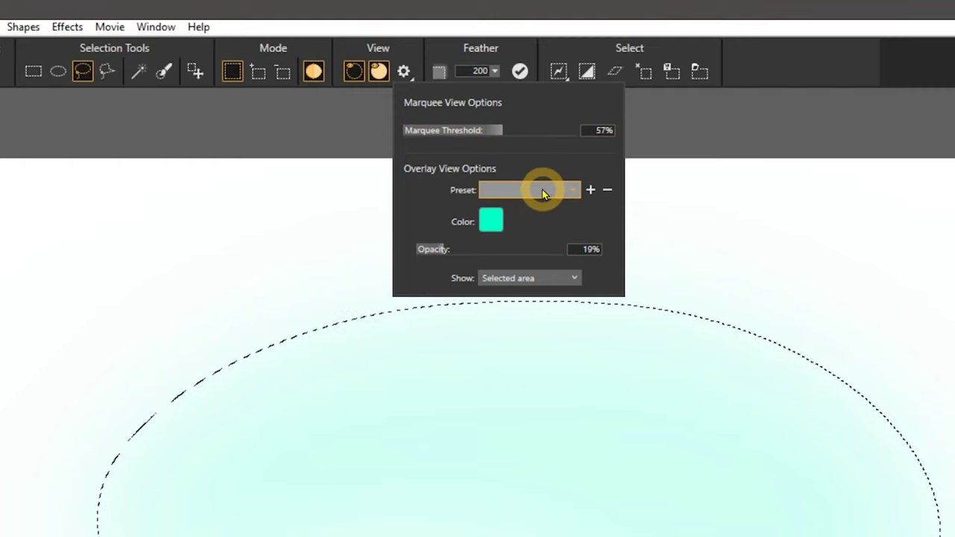
# Try the Default (Ruby) and Opaque Black overlay presets, ending on Default (Ruby).
pyautogui.click(543, 191)
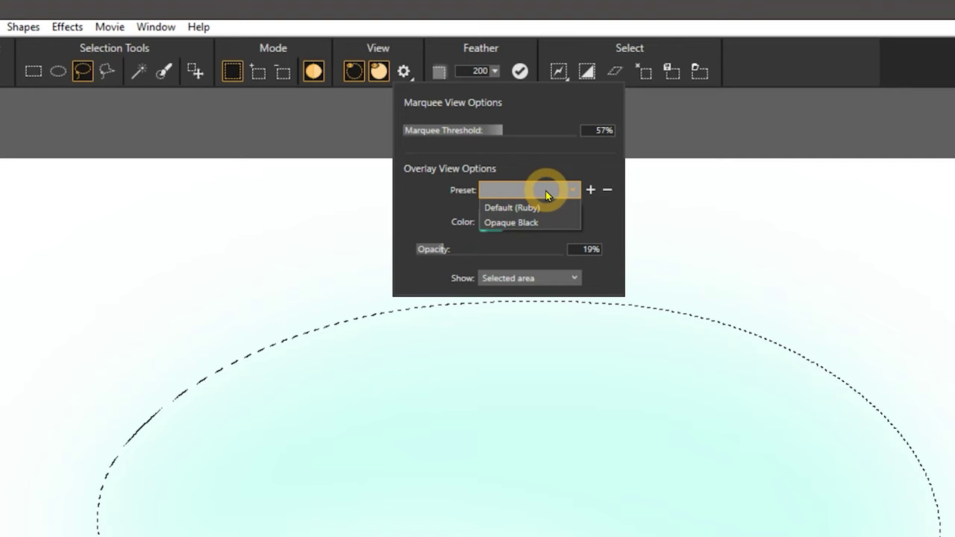
pyautogui.click(533, 207)
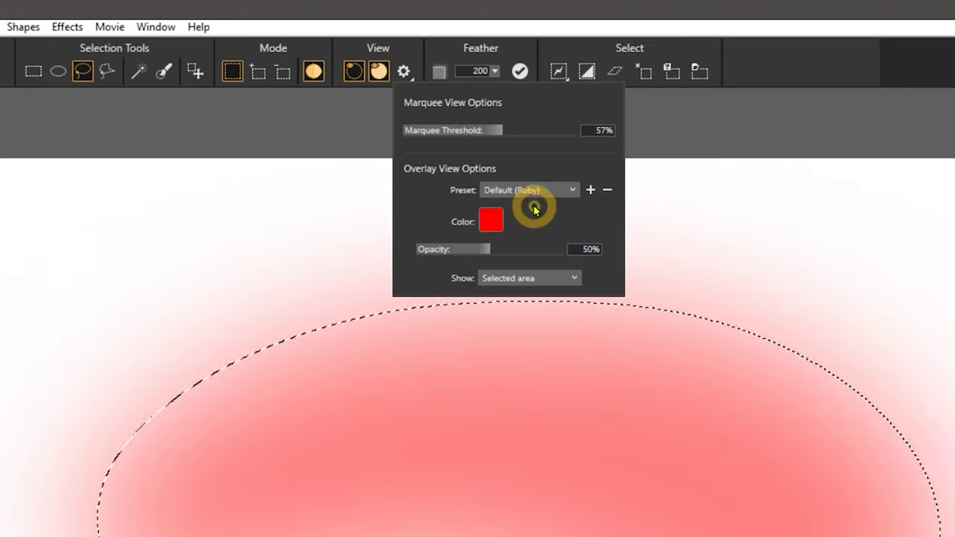
pyautogui.click(536, 194)
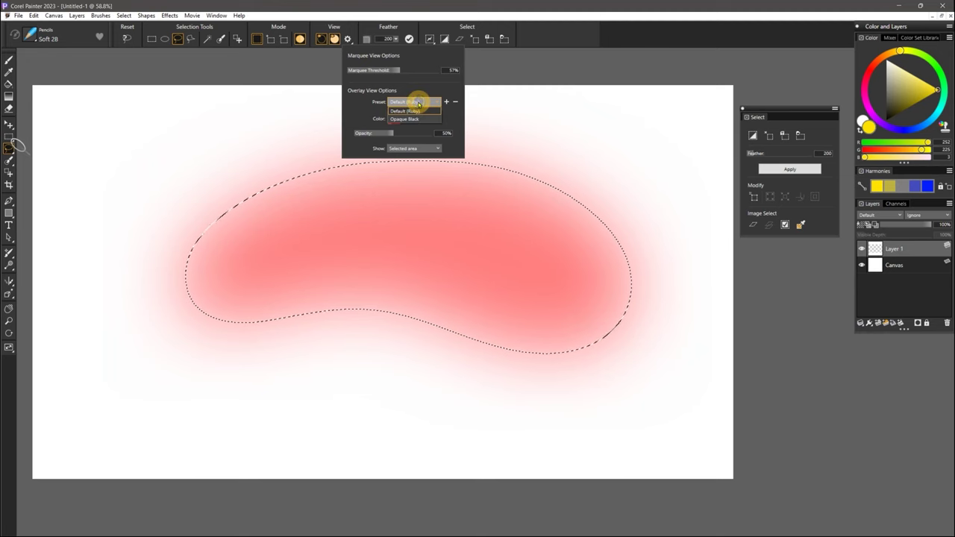
pyautogui.click(415, 118)
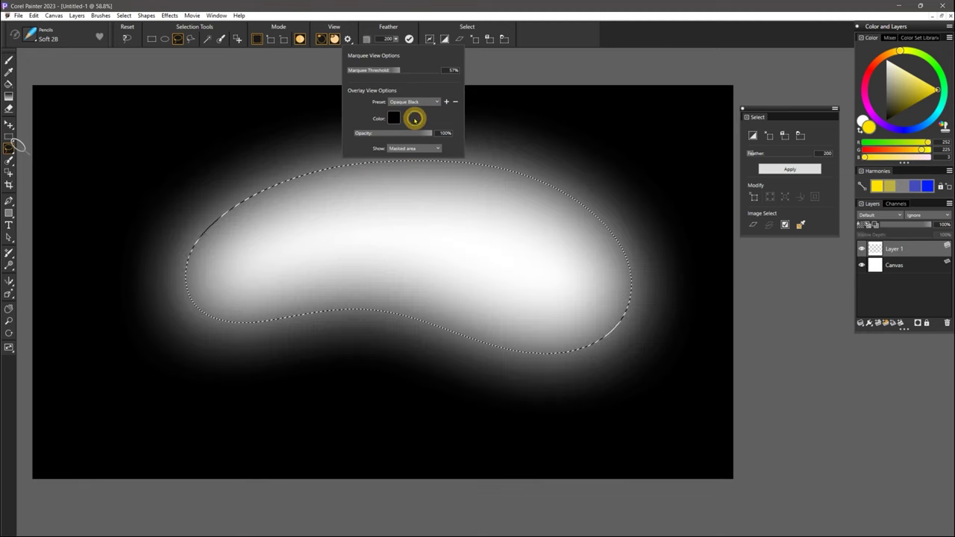
pyautogui.click(415, 102)
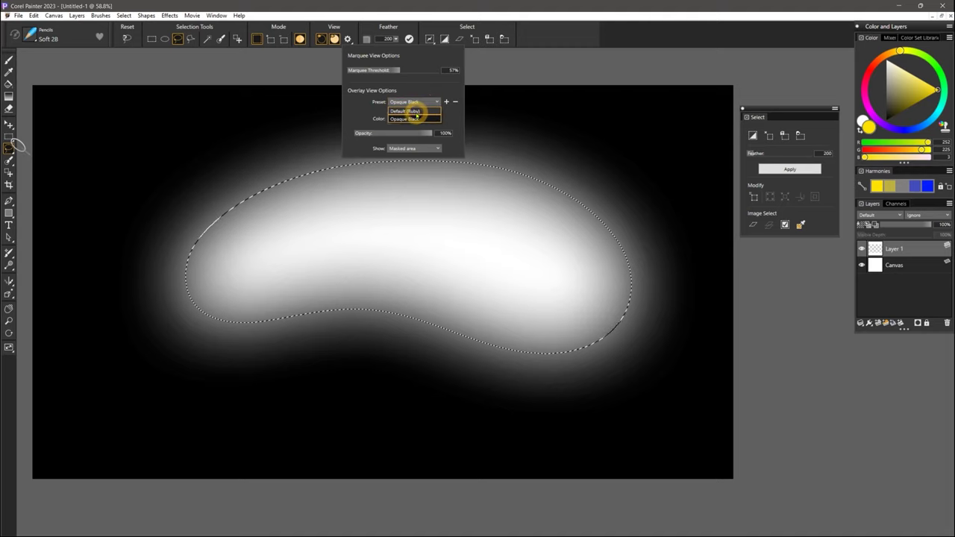
pyautogui.click(416, 113)
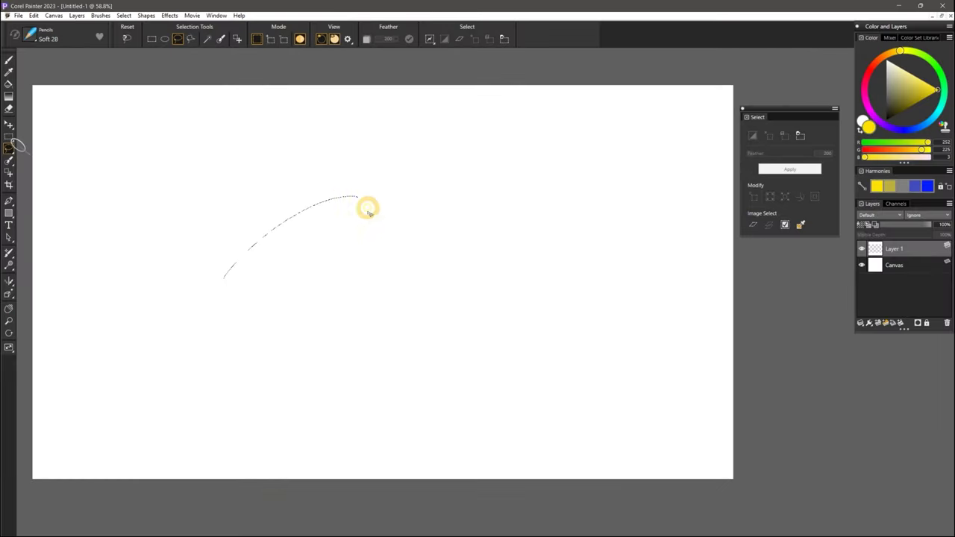
# Lasso a curved band and add three more curved shapes to the selection.
pyautogui.moveTo(356, 296)
pyautogui.mouseDown()
pyautogui.moveTo(281, 266)
pyautogui.moveTo(449, 216)
pyautogui.moveTo(315, 316)
pyautogui.moveTo(371, 285)
pyautogui.moveTo(398, 320)
pyautogui.moveTo(433, 276)
pyautogui.mouseUp()
pyautogui.press('shift')
pyautogui.press('alt')
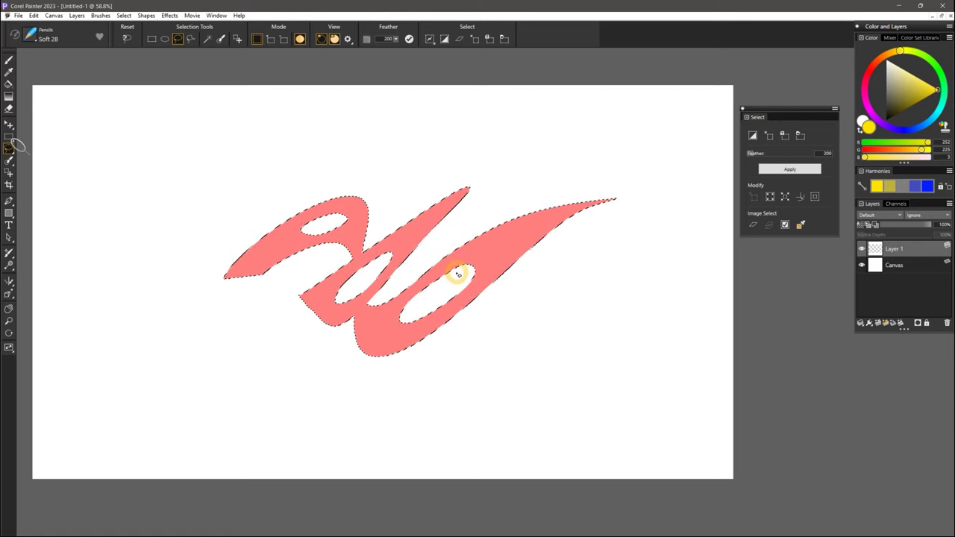
pyautogui.moveTo(404, 171); pyautogui.dragTo(240, 212)
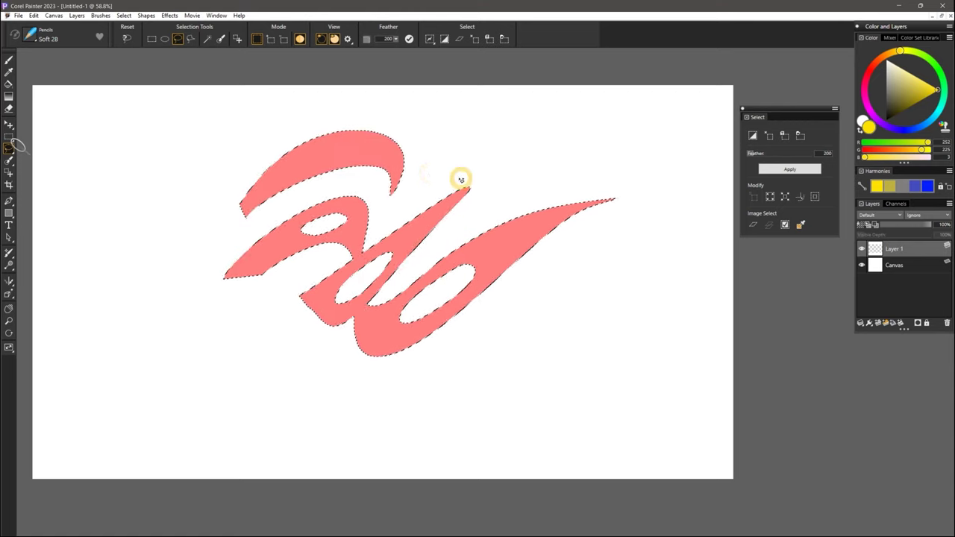
pyautogui.moveTo(490, 187); pyautogui.dragTo(484, 193)
pyautogui.moveTo(531, 177)
pyautogui.mouseDown()
pyautogui.moveTo(543, 168)
pyautogui.moveTo(614, 270)
pyautogui.moveTo(496, 328)
pyautogui.mouseUp()
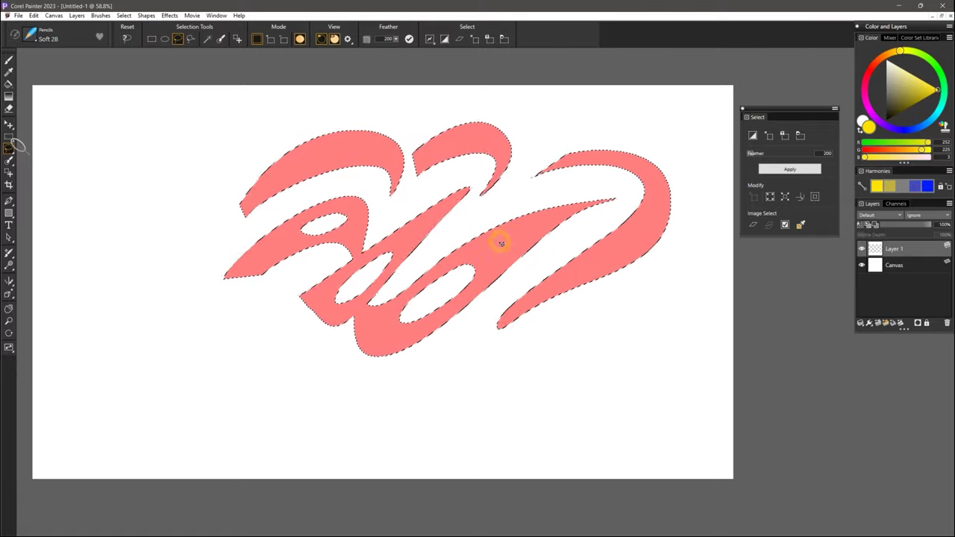
# Cut slivers out of the top-middle, top-left and right shapes of the selection.
pyautogui.moveTo(467, 141); pyautogui.dragTo(481, 145)
pyautogui.moveTo(341, 145); pyautogui.dragTo(350, 150)
pyautogui.moveTo(575, 270); pyautogui.dragTo(649, 250)
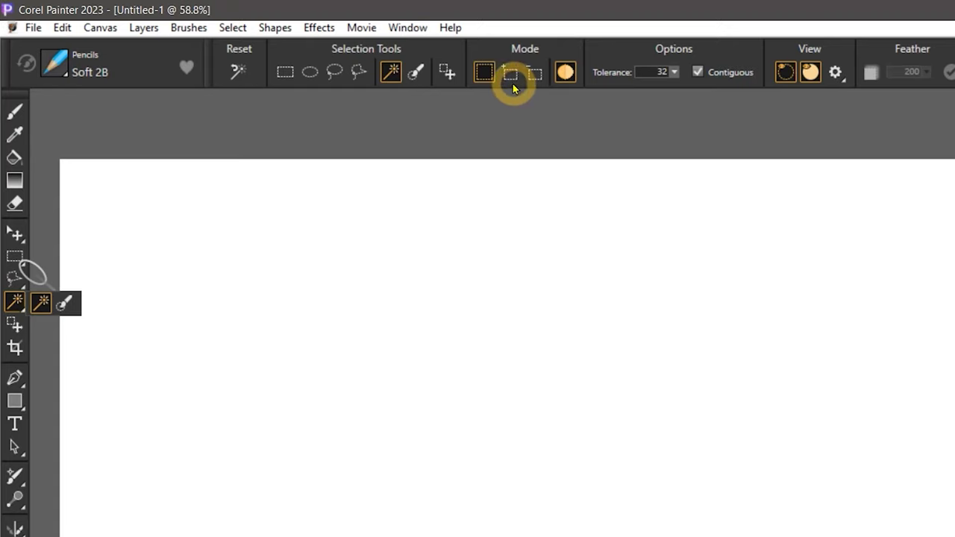
# Set the Magic Wand to add mode, tolerance 12 and non-contiguous, then reset it to defaults.
pyautogui.click(507, 74)
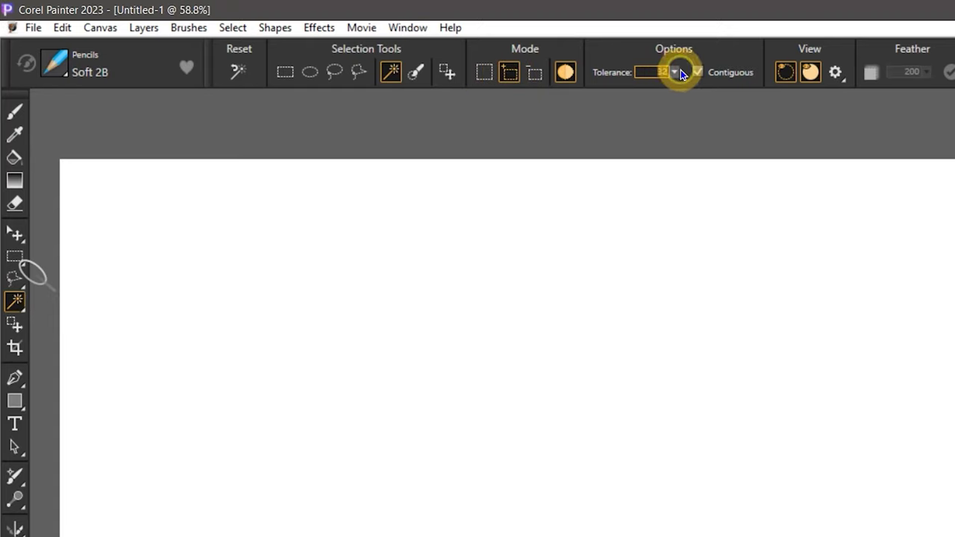
pyautogui.scroll(-4, 673, 72)
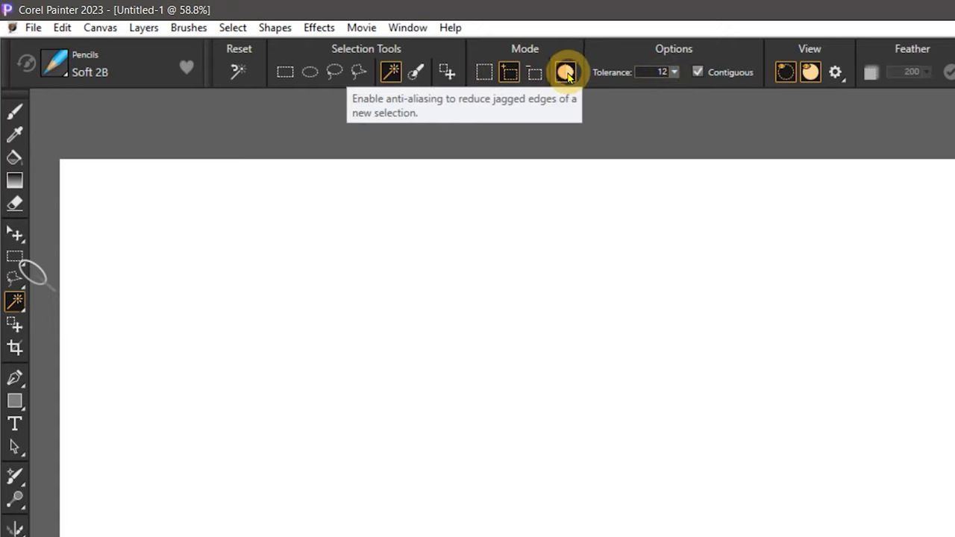
pyautogui.click(697, 72)
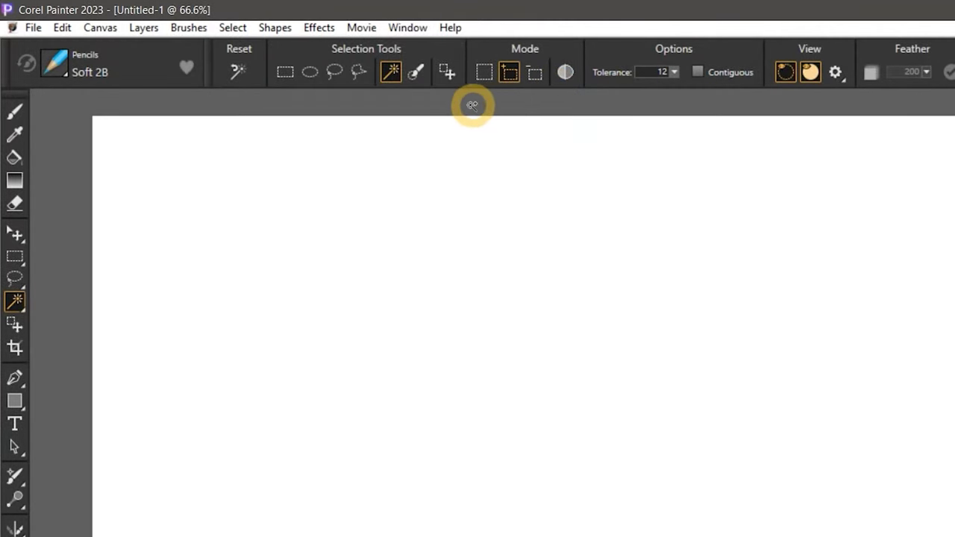
pyautogui.click(236, 75)
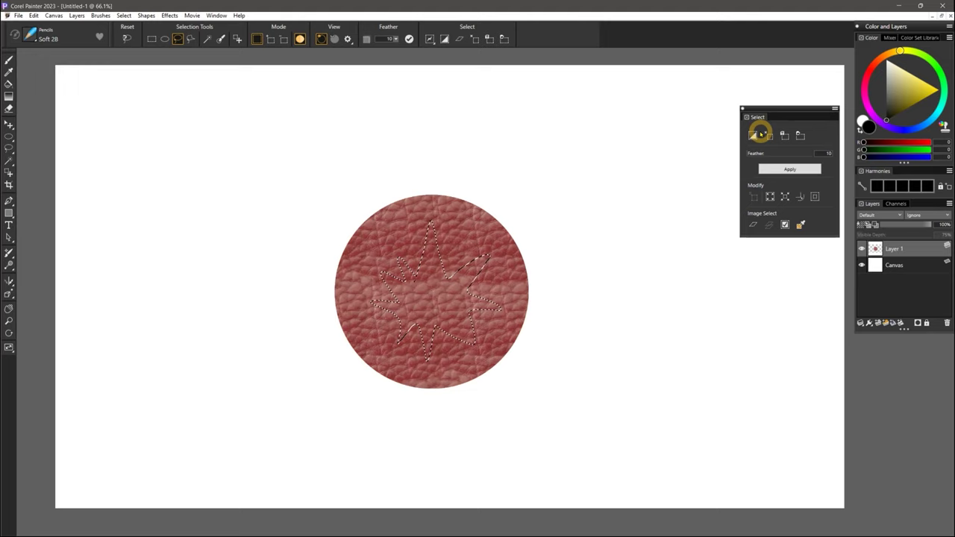
# Mask the leather circle with the inverted star selection, then lasso outlines of 2, 0 (with hole) and 2.
pyautogui.click(752, 135)
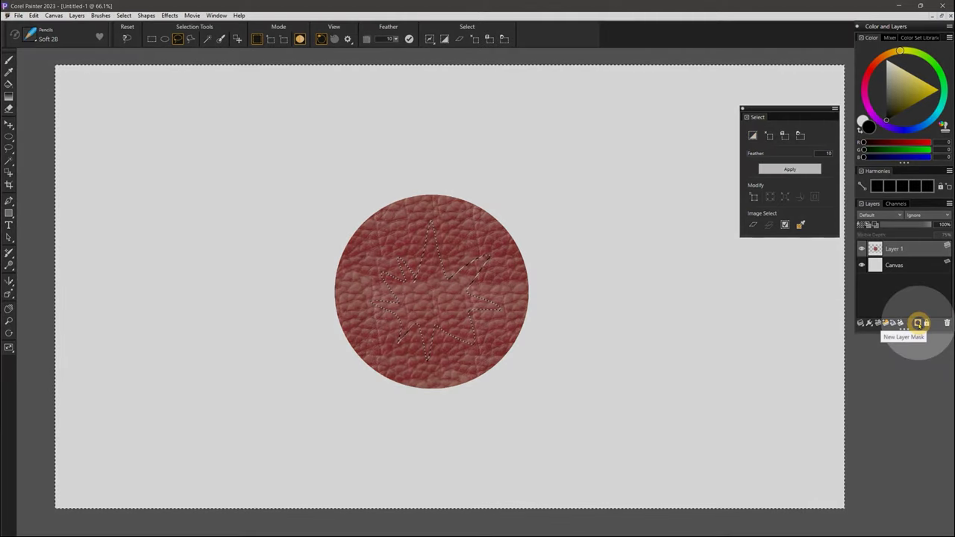
pyautogui.click(917, 322)
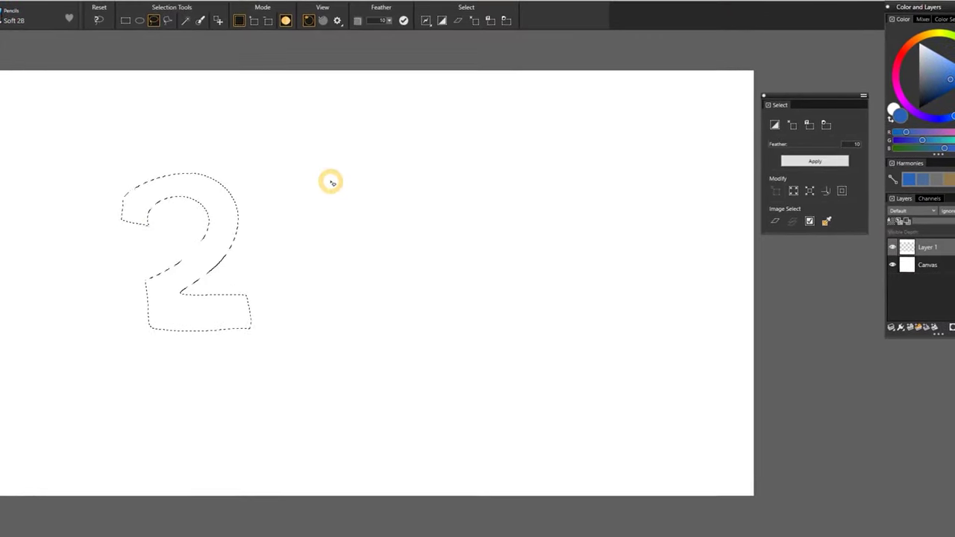
pyautogui.moveTo(329, 176); pyautogui.dragTo(334, 173)
pyautogui.moveTo(345, 214); pyautogui.dragTo(346, 216)
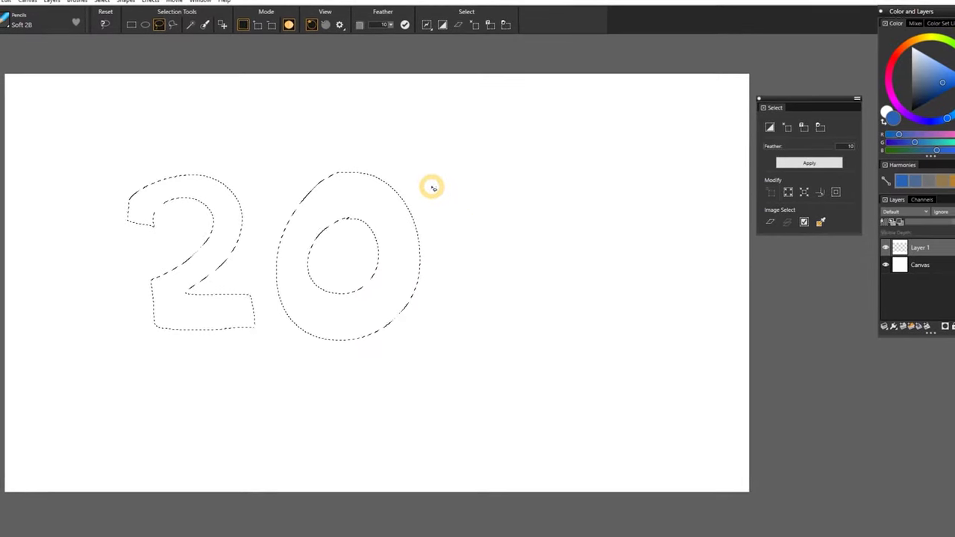
pyautogui.moveTo(434, 194)
pyautogui.mouseDown()
pyautogui.moveTo(507, 266)
pyautogui.moveTo(436, 197)
pyautogui.mouseUp()
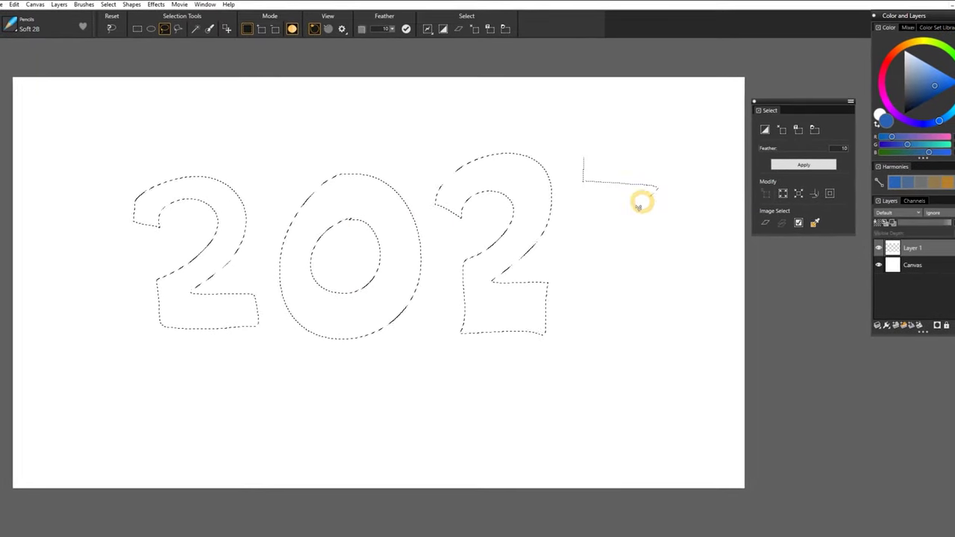